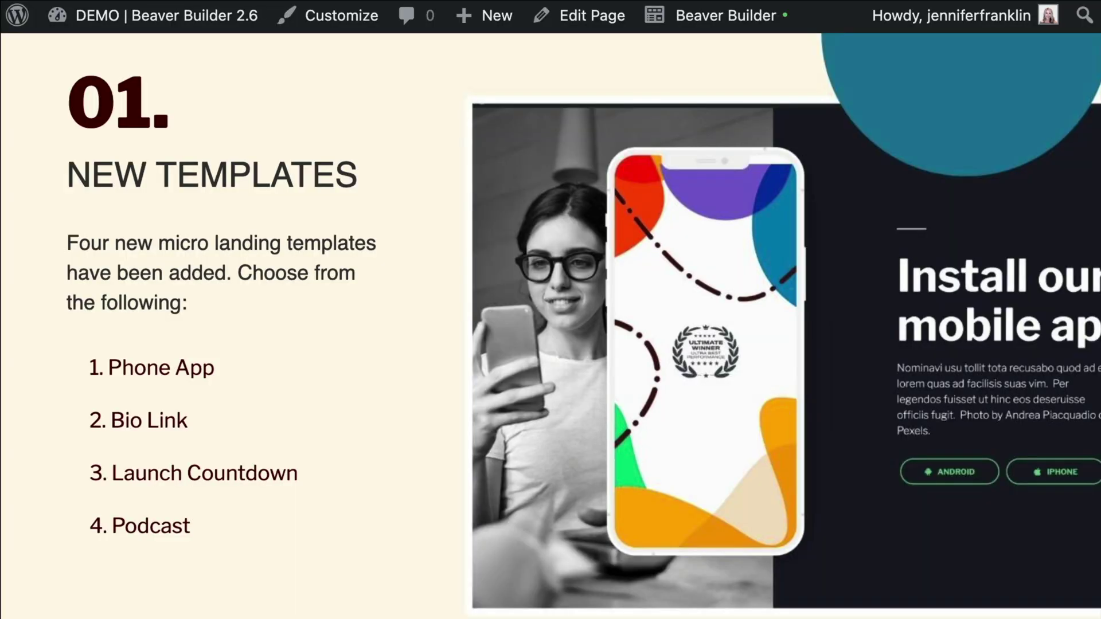
Step: Open the page in Beaver Builder and pick a template from the Micro Pages group
click(739, 15)
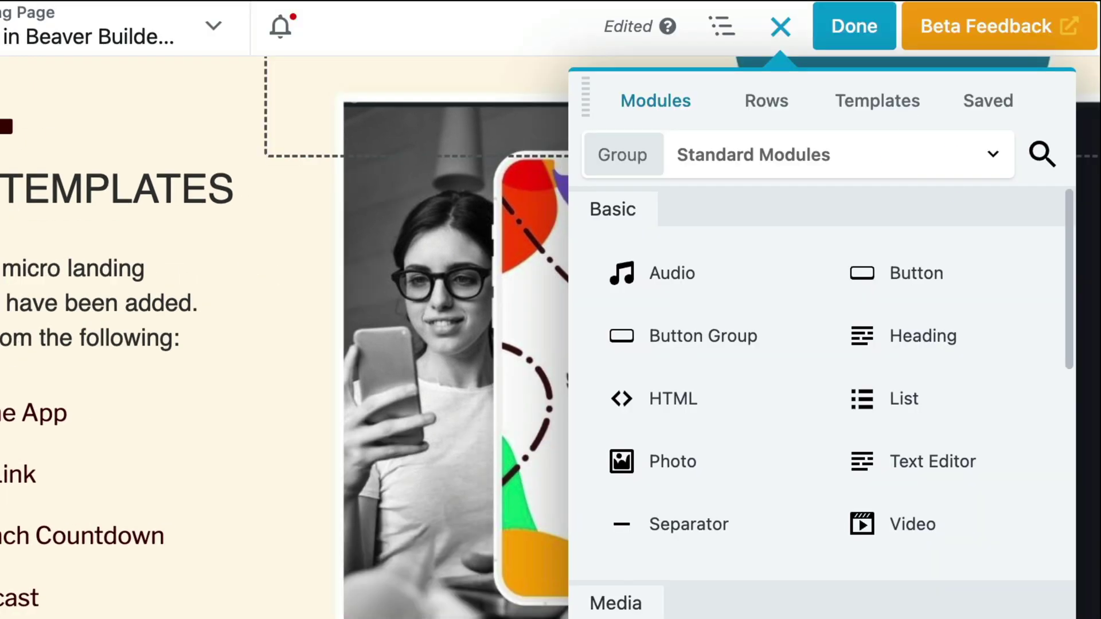
click(877, 101)
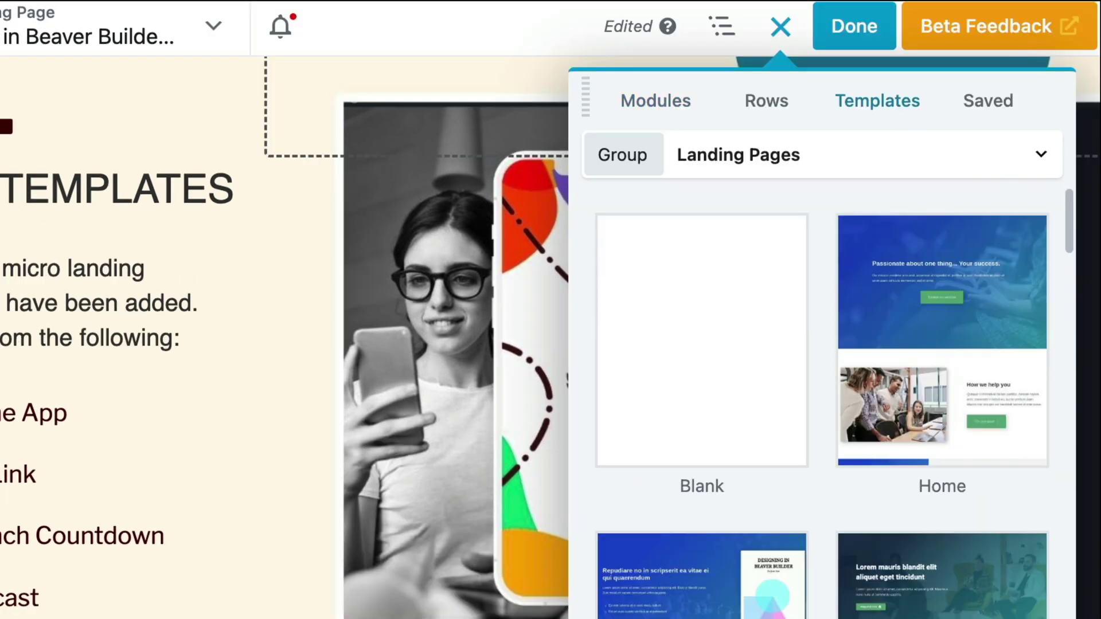
click(814, 155)
click(746, 330)
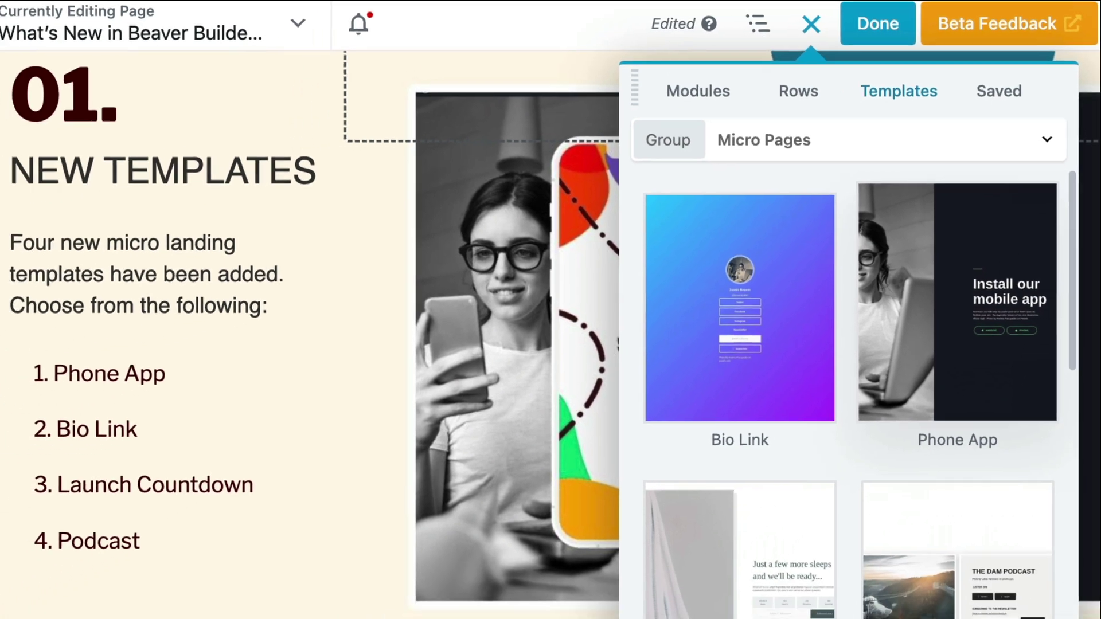
click(957, 302)
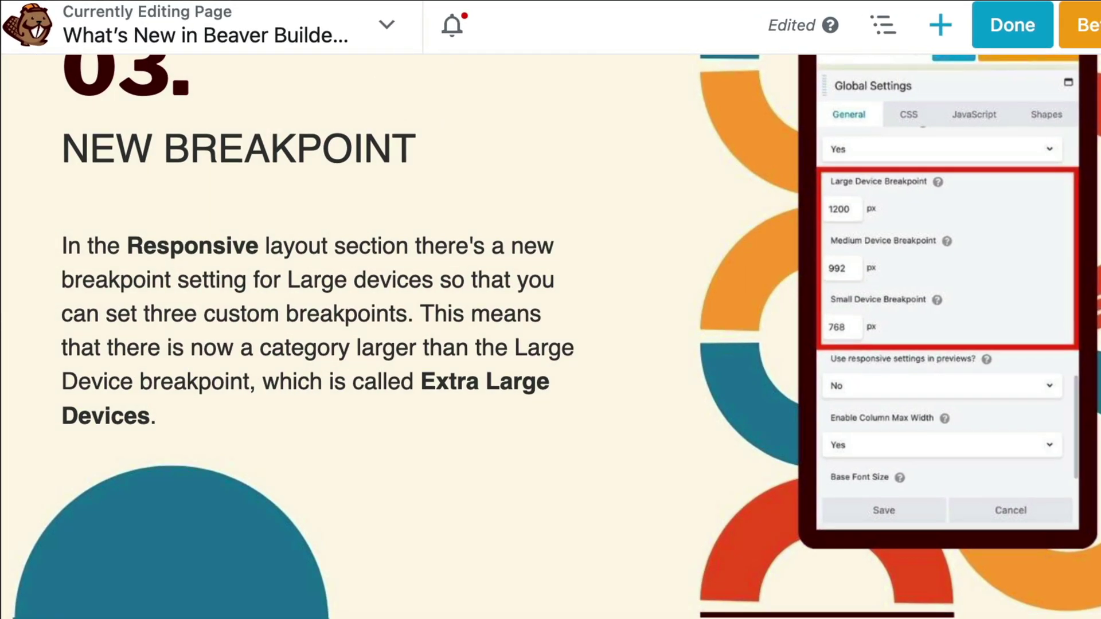
Step: Change the Large Device Breakpoint in Global Settings from 1200 to 1100 px
click(385, 25)
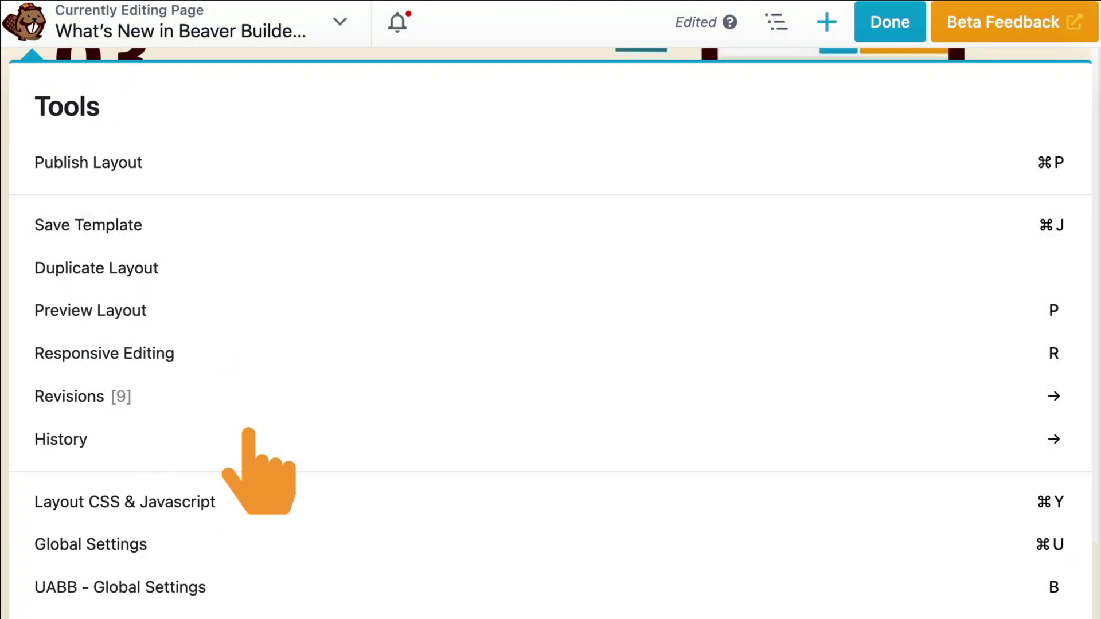
click(278, 543)
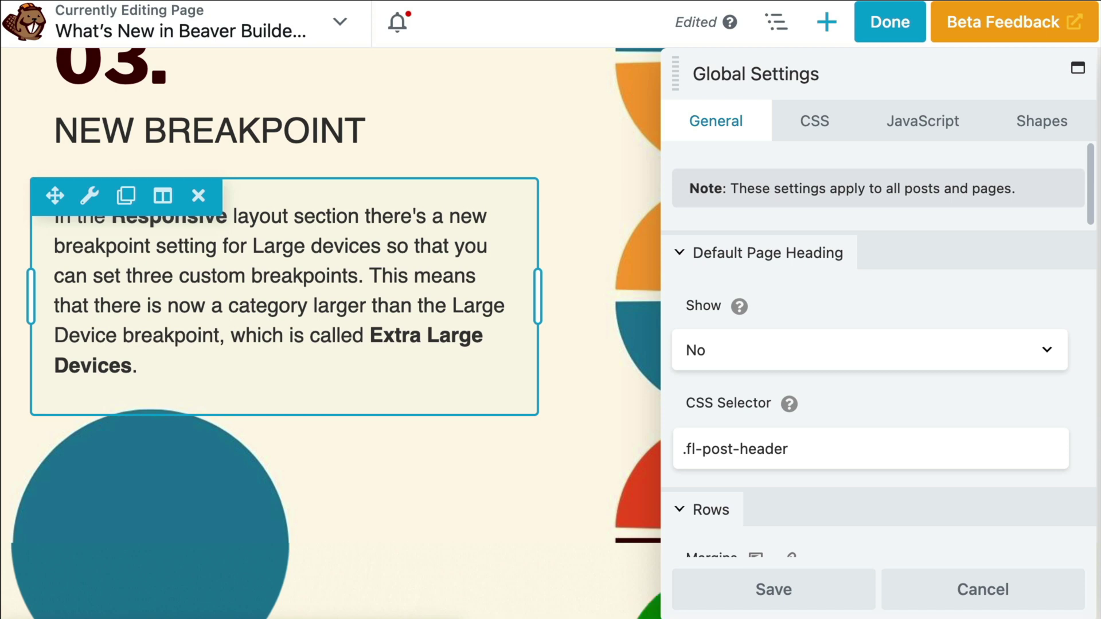
scroll(877, 355, down, 9)
scroll(877, 356, down, 10)
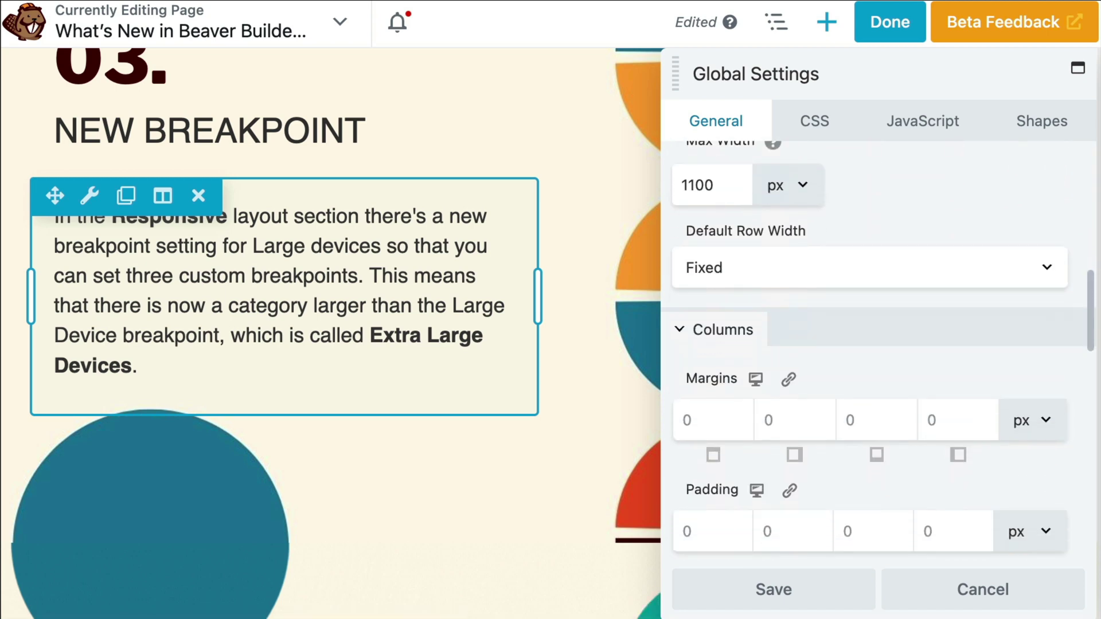
scroll(877, 355, down, 6)
scroll(877, 355, up, 1)
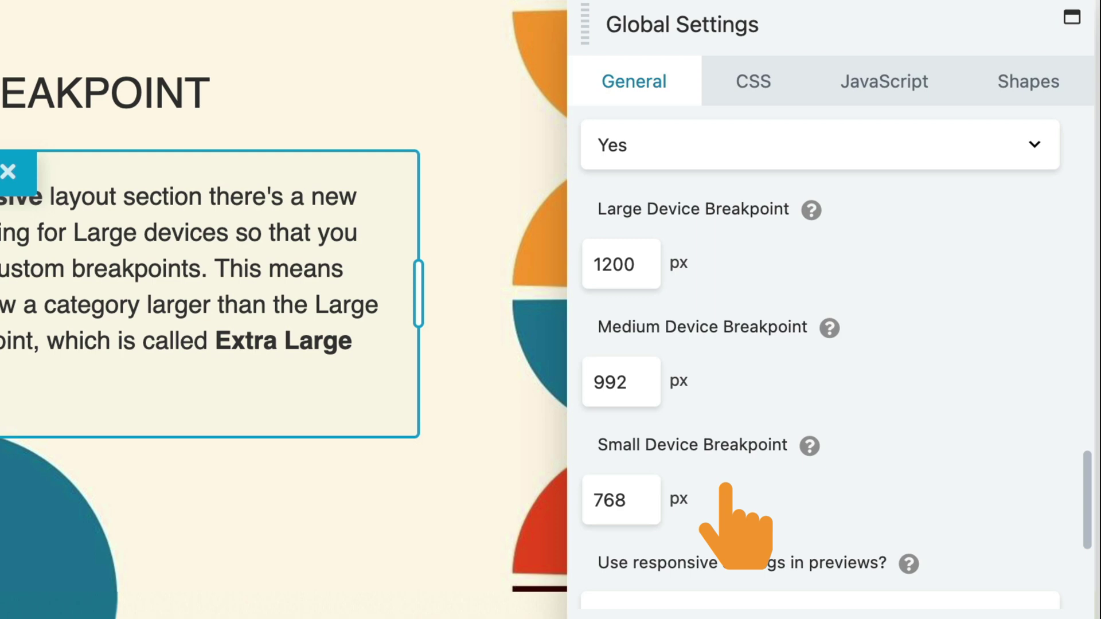
drag(635, 265, 593, 265)
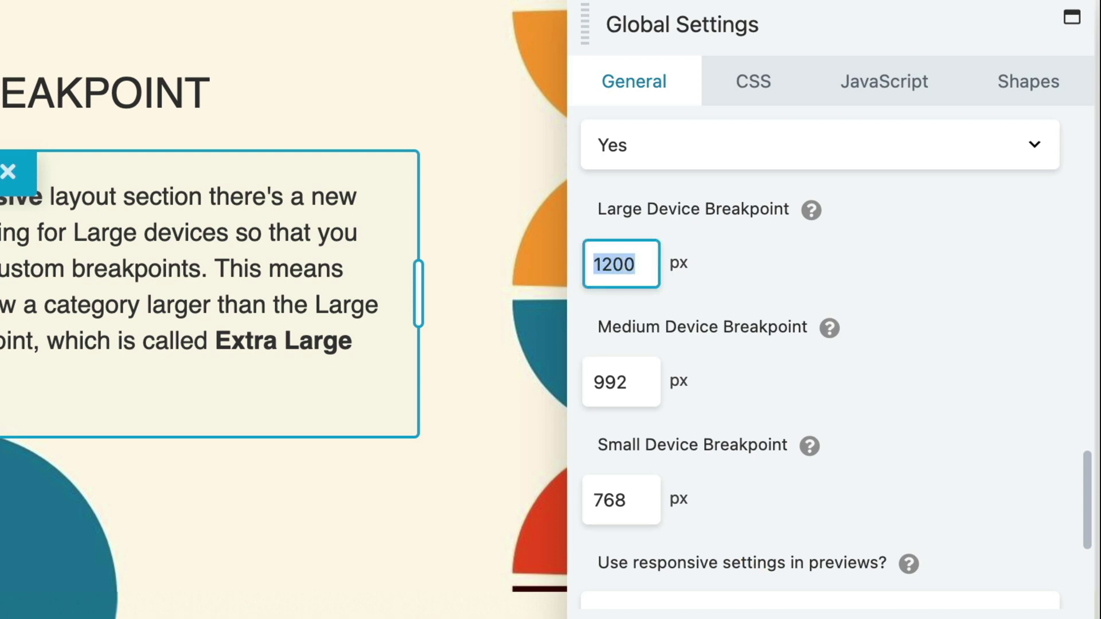
text(110)
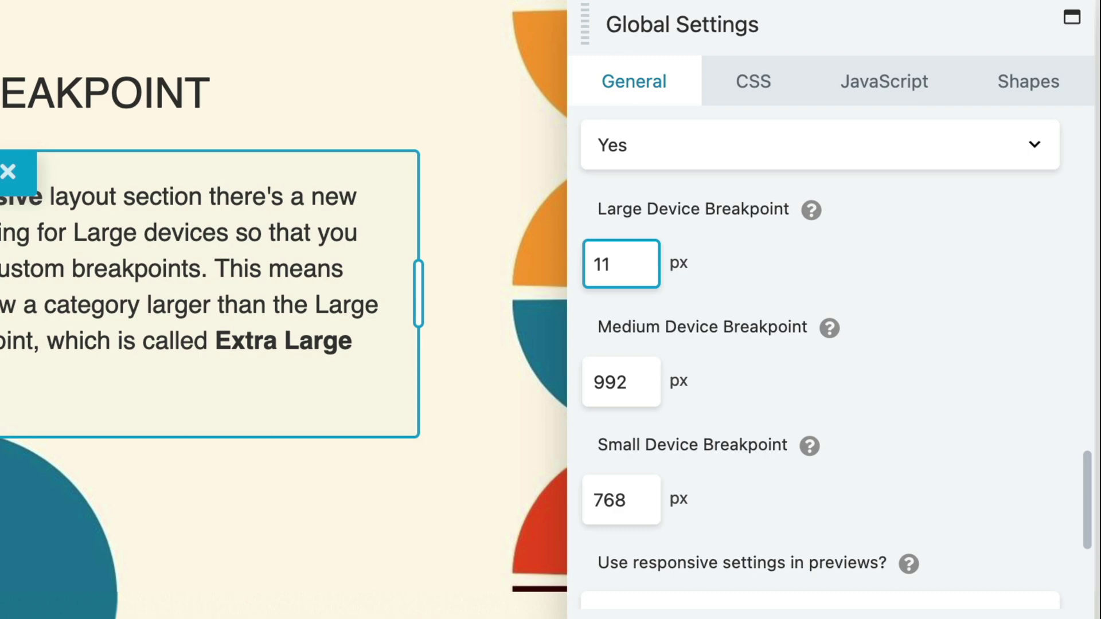
text(0)
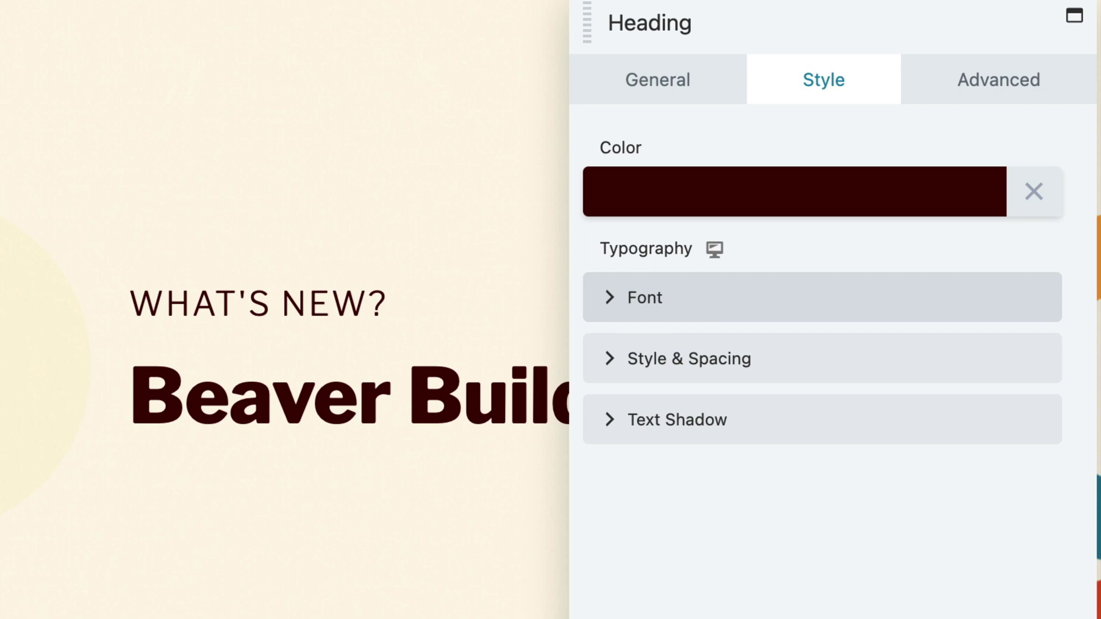
Step: Expand the heading's Font options and scroll through the Family list of Google fonts
click(677, 295)
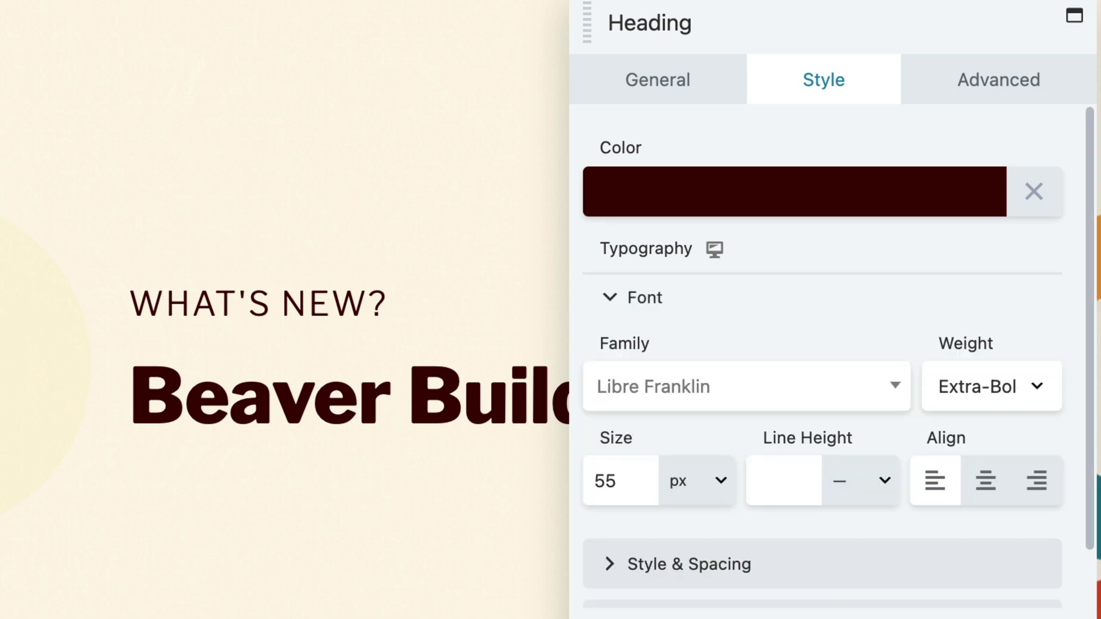
click(745, 385)
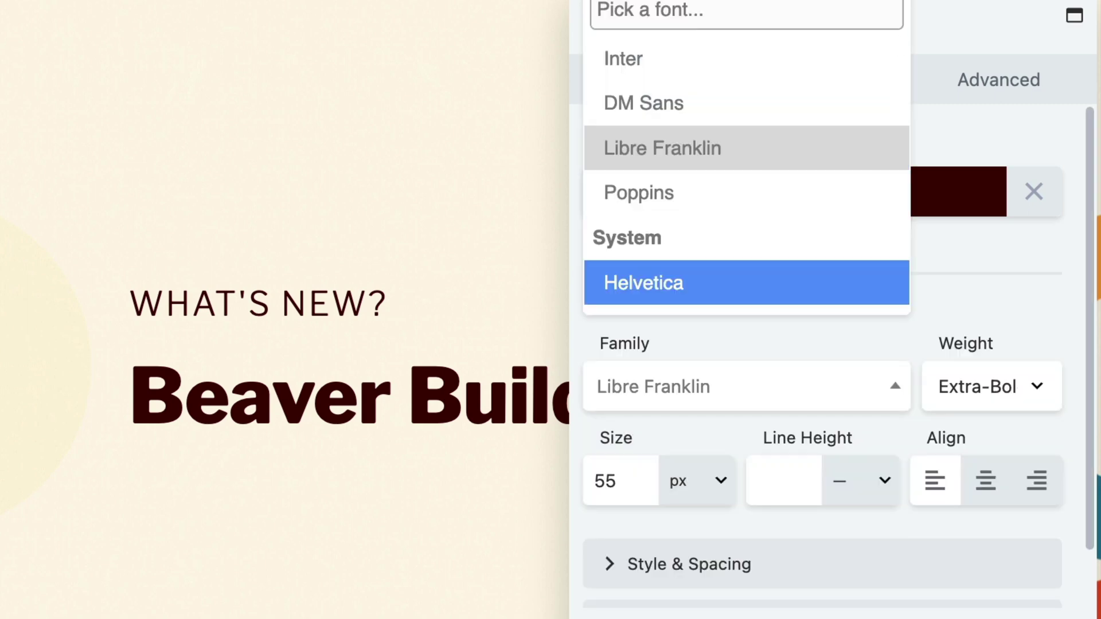
key(Down)
key(Down)
key(Down)
key(Down)
key(Down)
key(Down)
key(Down)
key(Down)
key(Down)
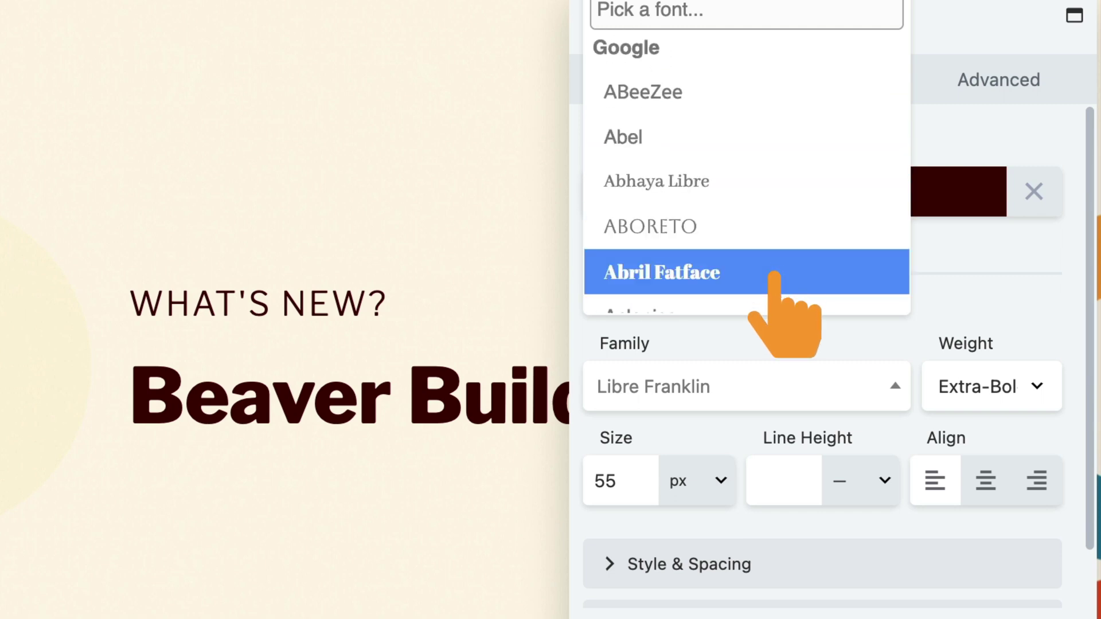
scroll(774, 275, down, 1)
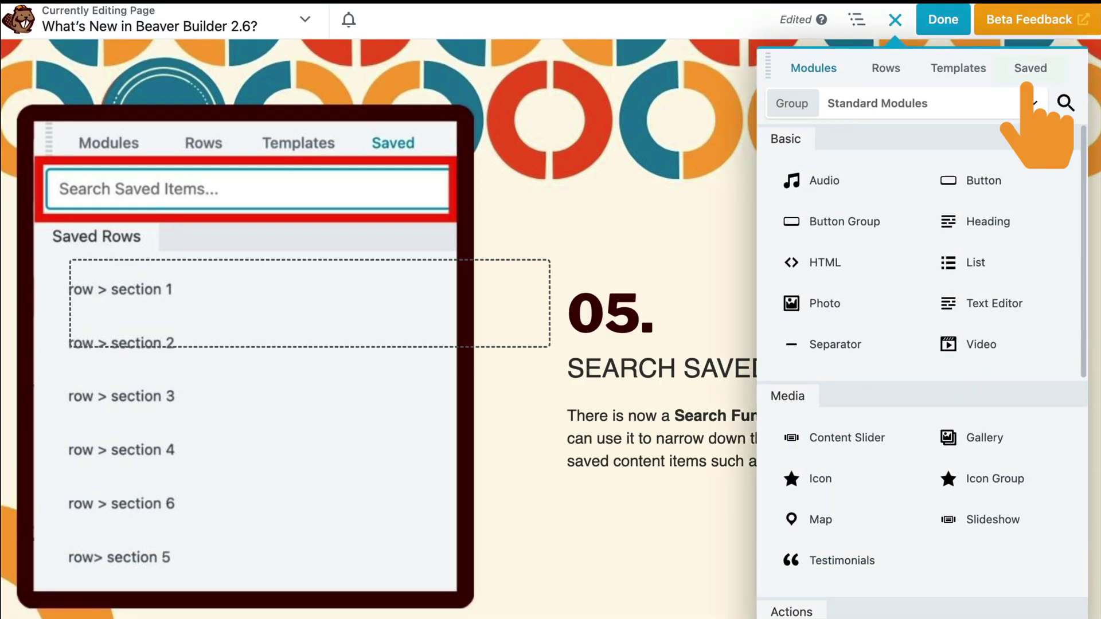
Step: Filter the Saved items by searching for 'launch'
click(1030, 68)
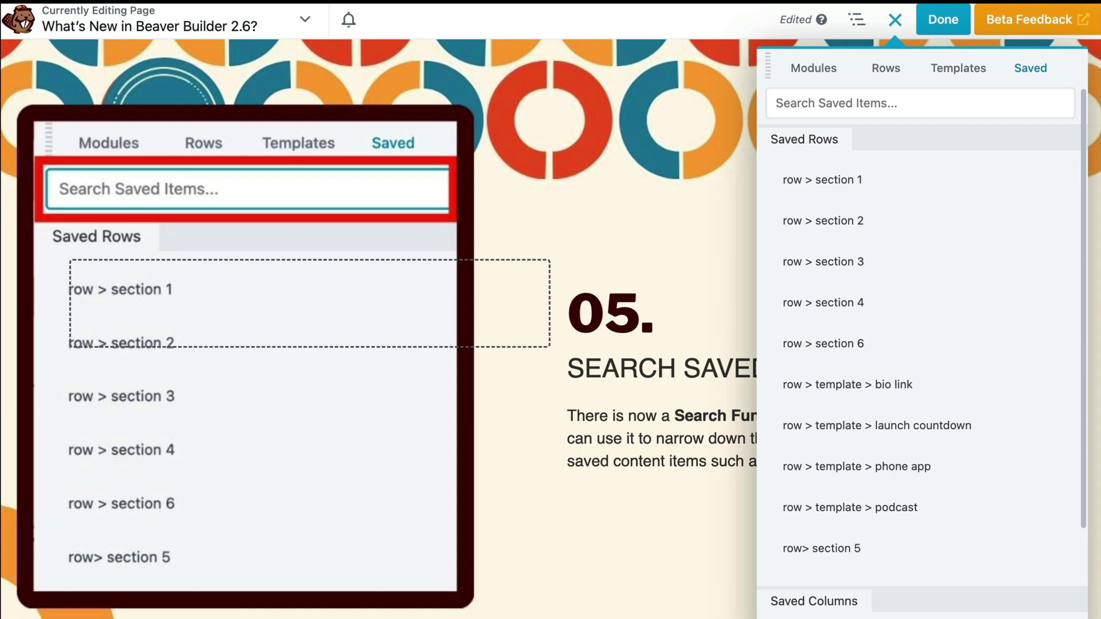
text(launch)
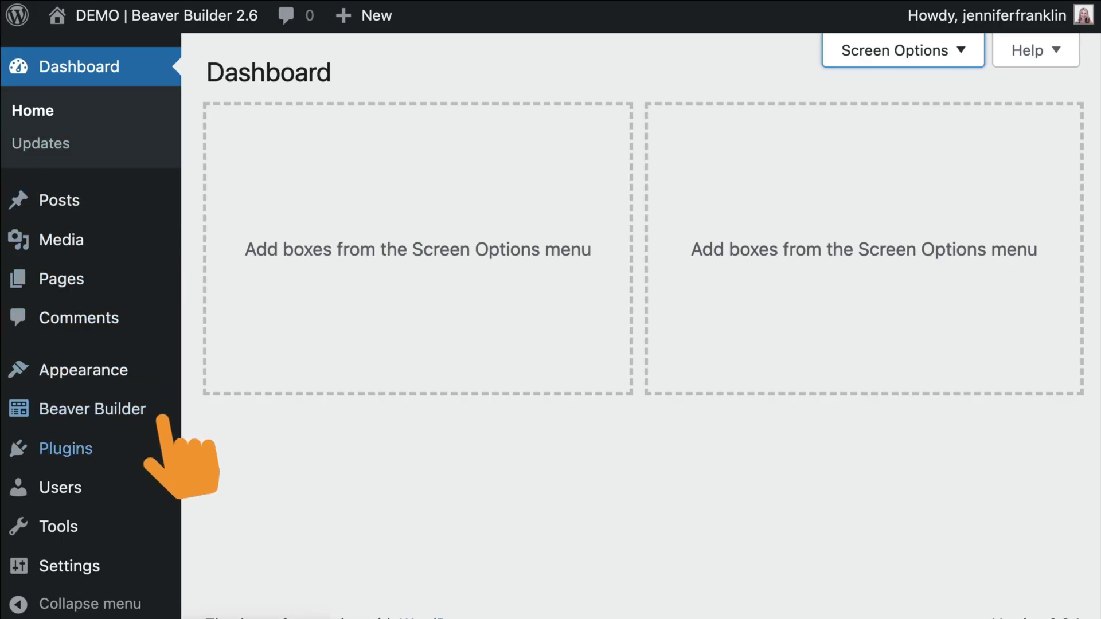
Step: Go to Settings > Beaver Builder and show the Import / Export tab
mouse_move(118, 564)
click(303, 532)
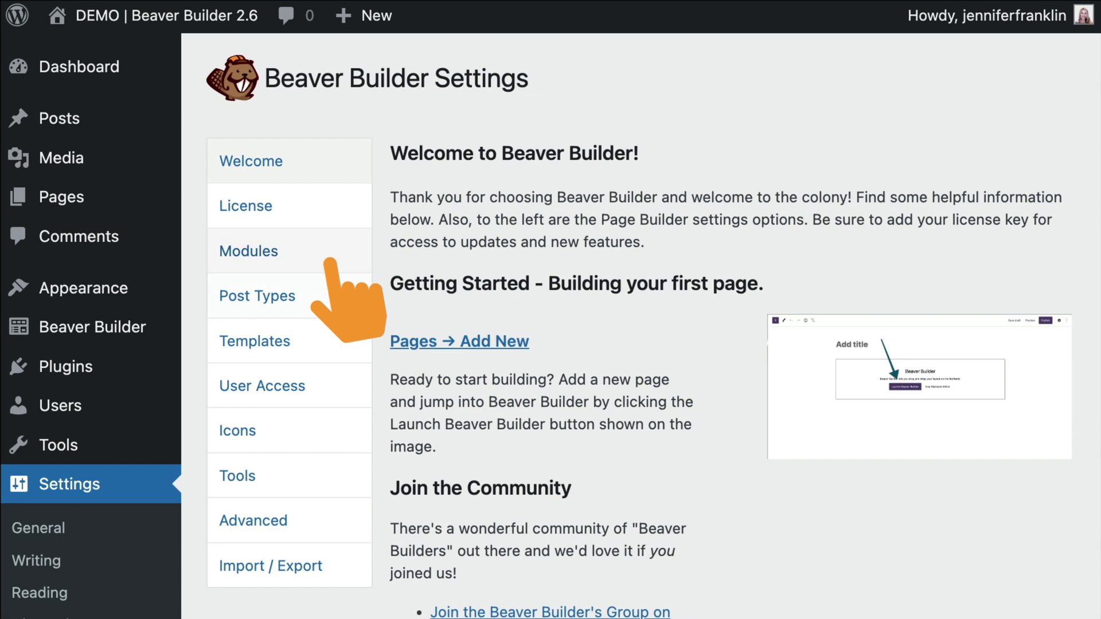
click(344, 565)
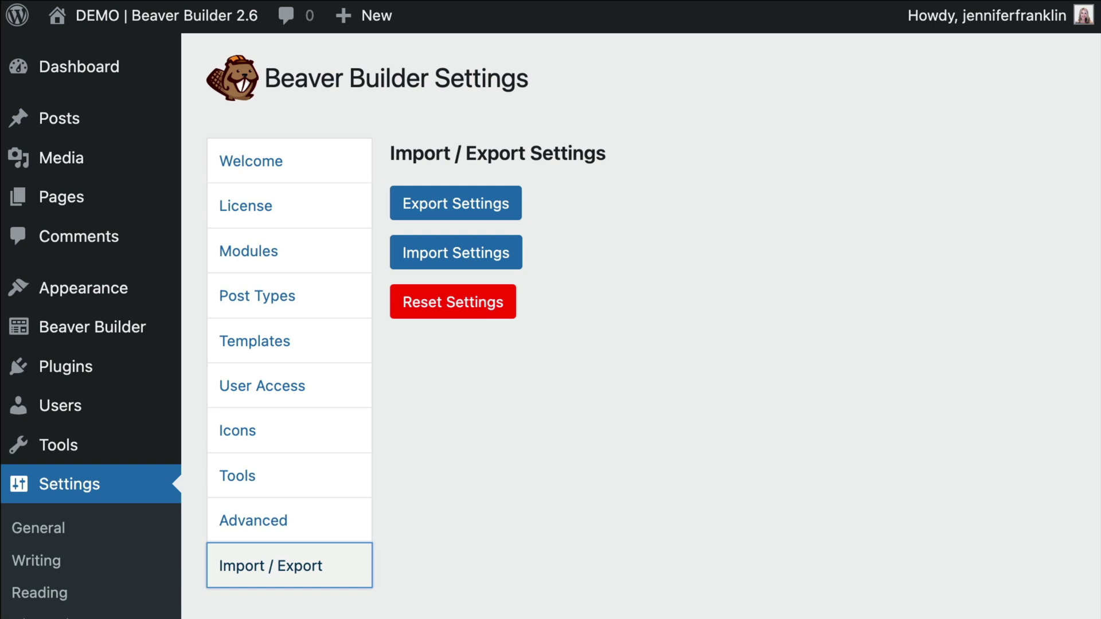
Step: Switch on Small Data Mode under Beaver Builder's Advanced settings
click(334, 523)
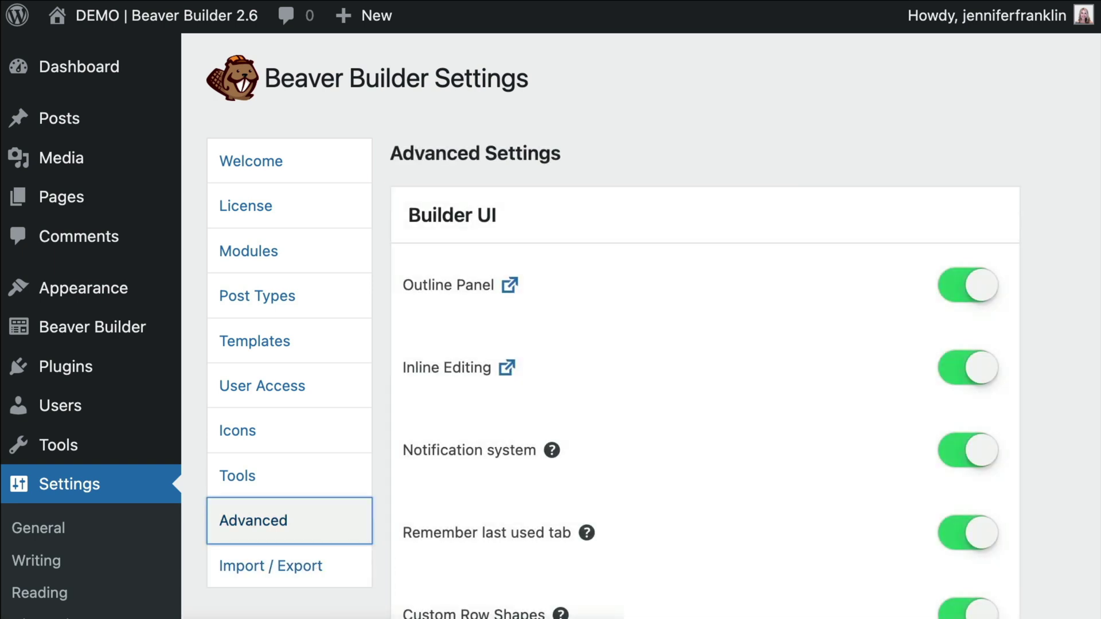
scroll(535, 429, down, 8)
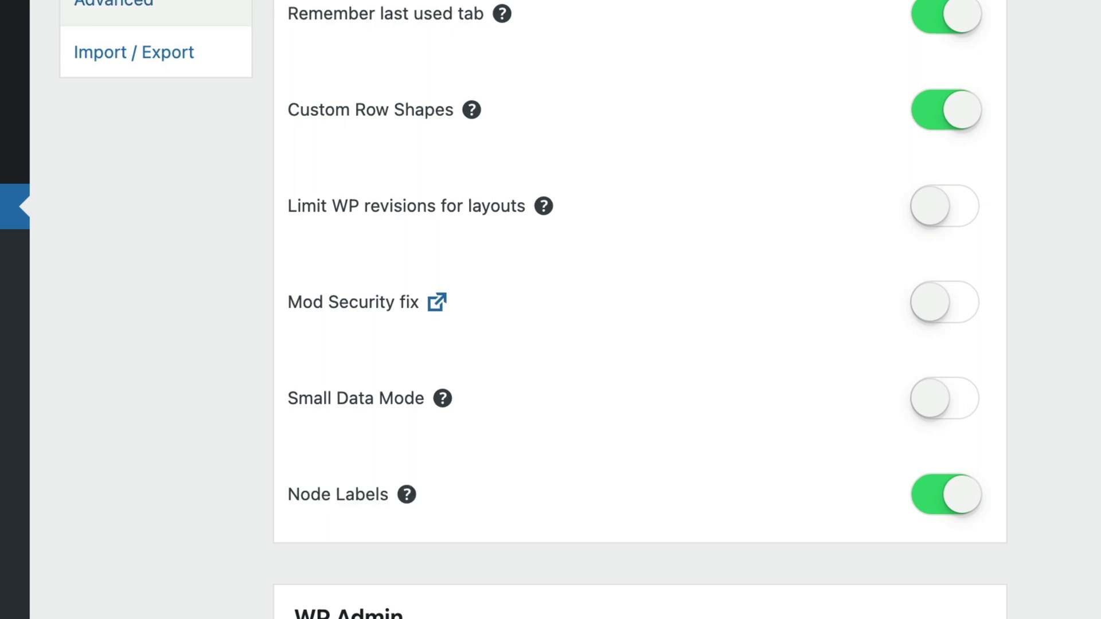
click(934, 401)
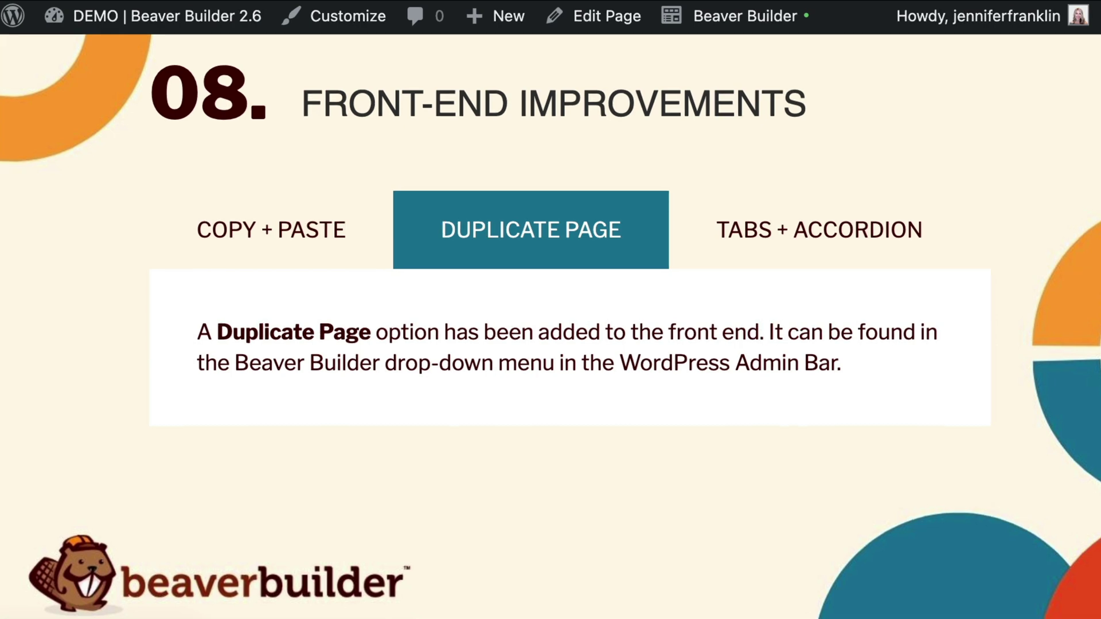
Step: Reveal the Duplicate Page option in the admin bar's Beaver Builder menu
mouse_move(745, 16)
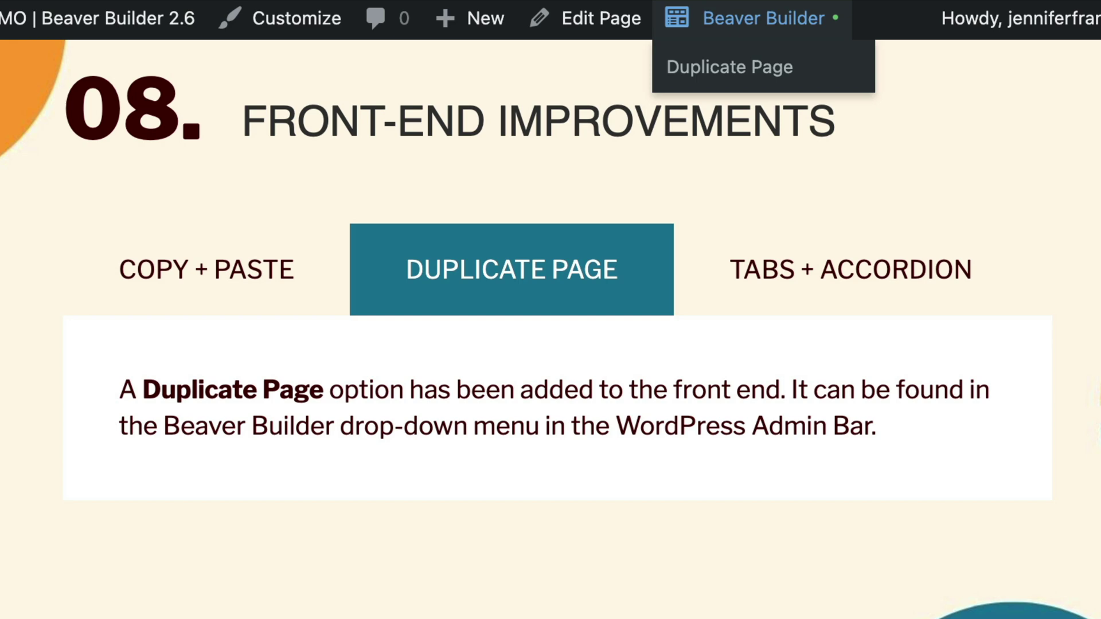